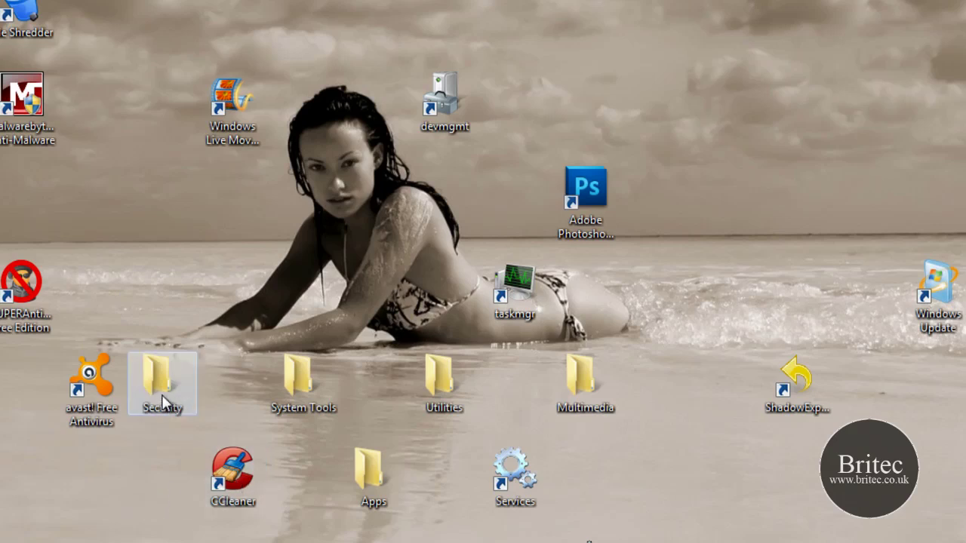
Move the CCleaner, SUPERAntiSpyware, Malwarebytes and File Shredder shortcuts into the Security folder
left_click_drag(229, 479, 169, 389)
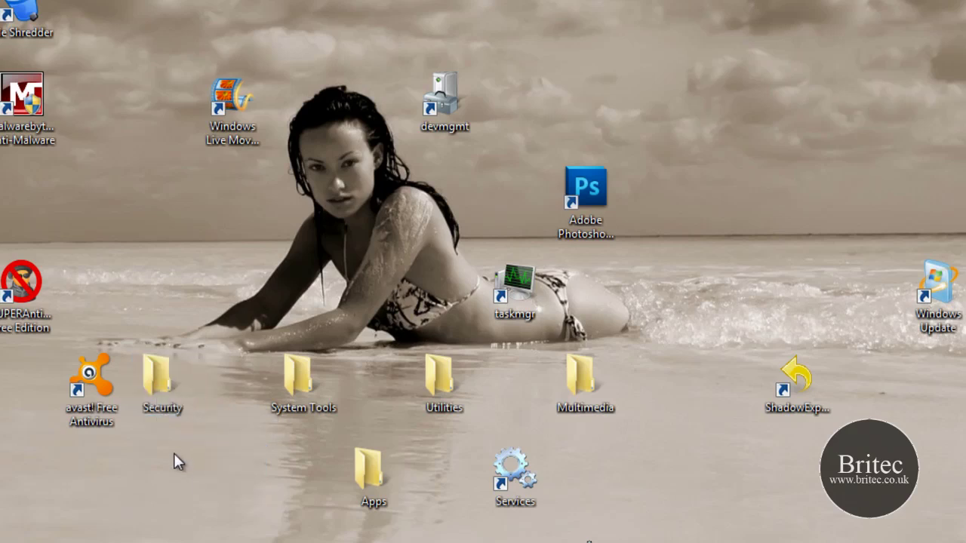
left_click_drag(30, 297, 172, 395)
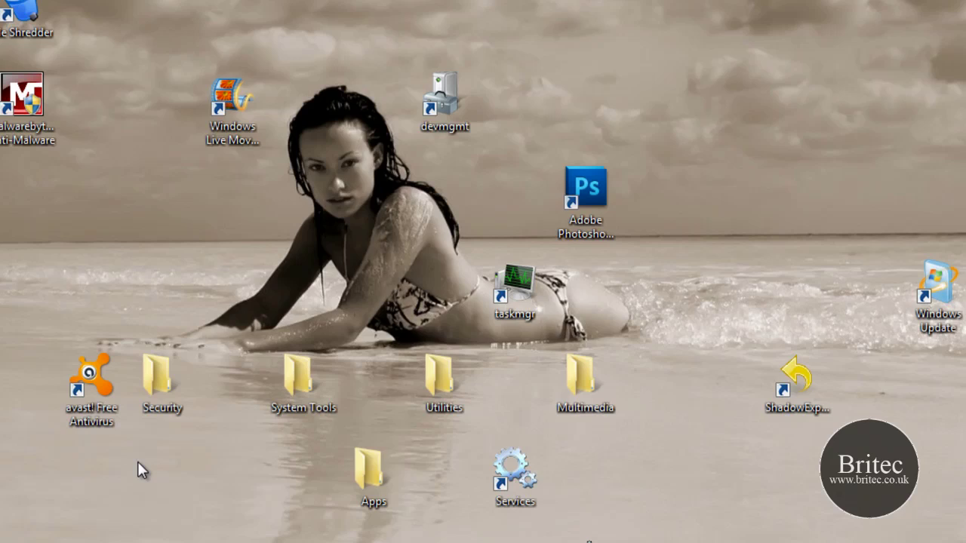
left_click_drag(23, 113, 156, 379)
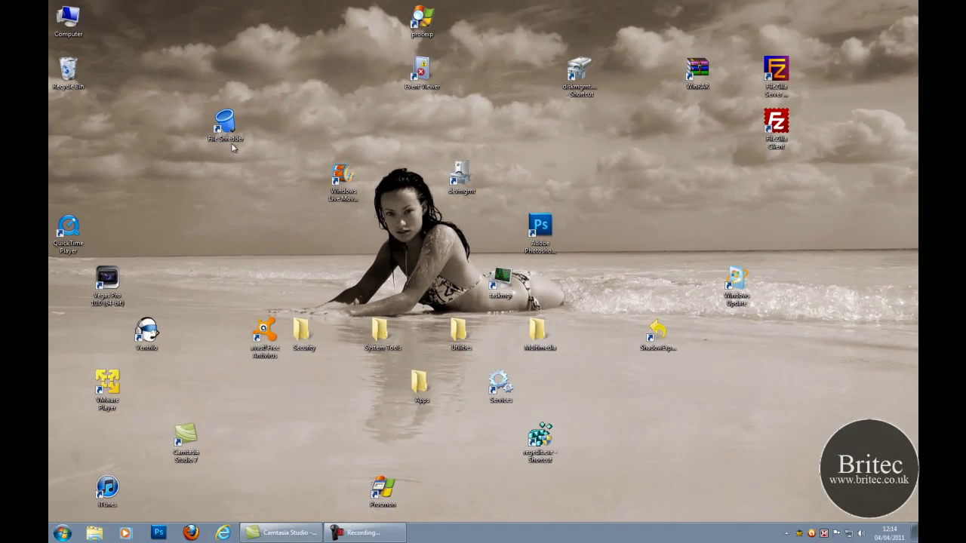
left_click_drag(226, 130, 303, 335)
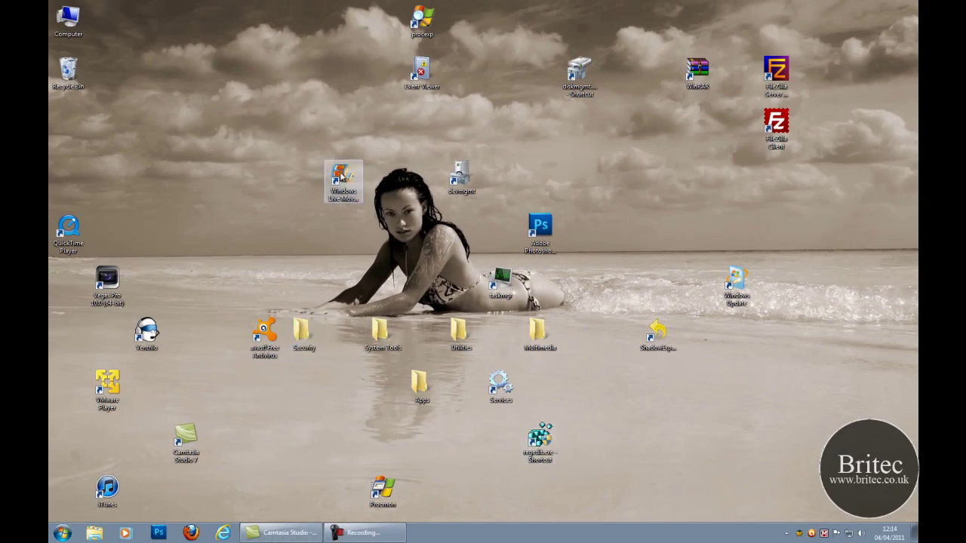
File Movie Maker, Photoshop, QuickTime, iTunes and Camtasia Studio 7 into Multimedia
left_click_drag(341, 176, 537, 333)
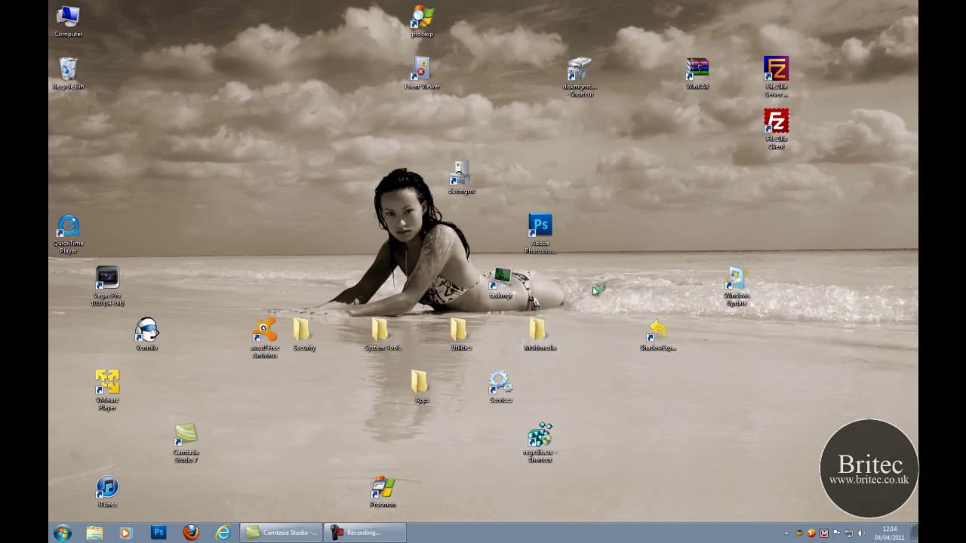
left_click_drag(540, 227, 539, 332)
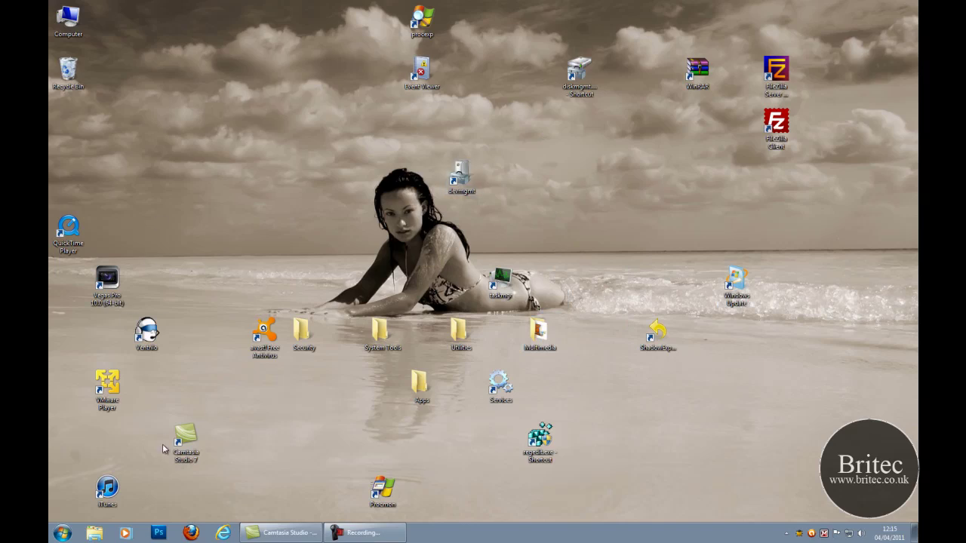
left_click_drag(68, 227, 547, 345)
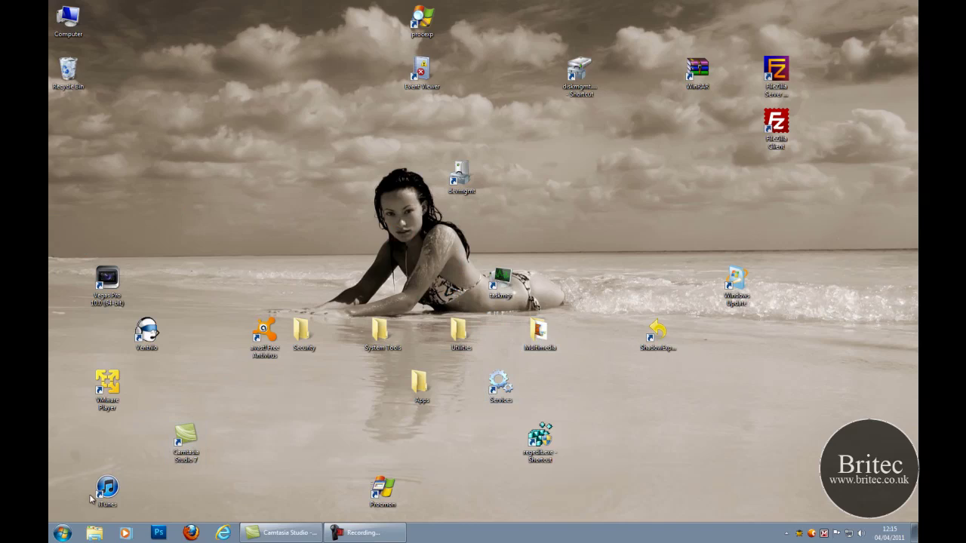
left_click_drag(89, 475, 240, 506)
left_click_drag(107, 489, 530, 334)
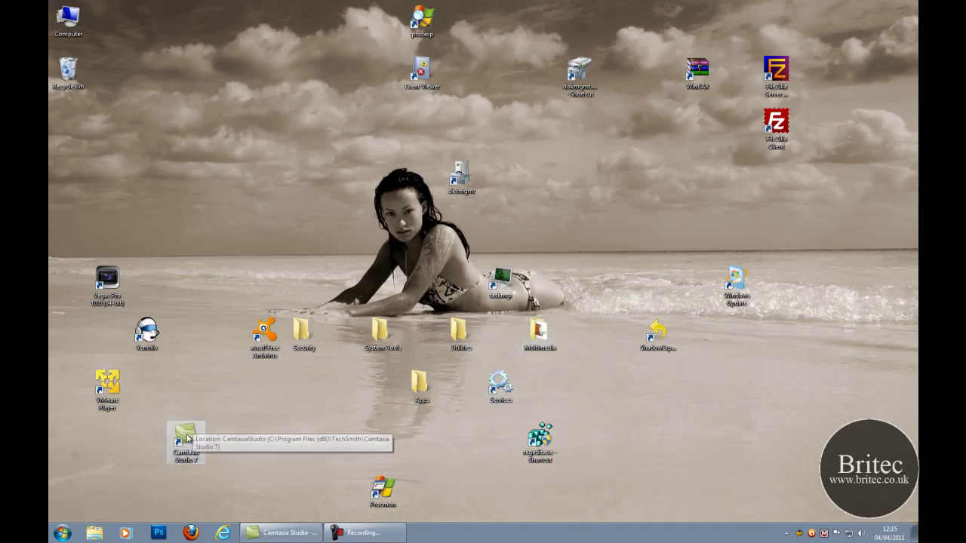
left_click_drag(186, 438, 546, 341)
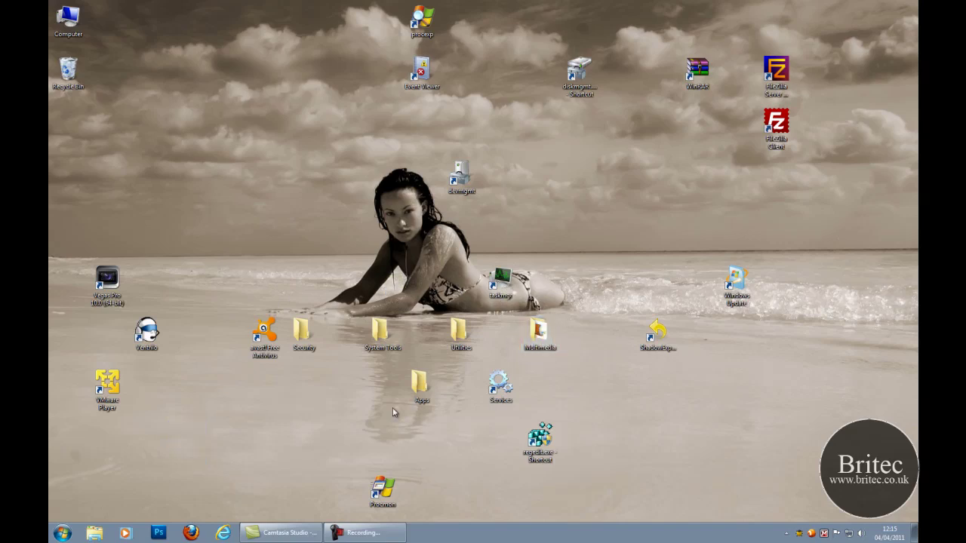
Put VMware Player in Utilities, avast in Security, and Ventrilo and Vegas Pro in Multimedia
left_click_drag(113, 389, 546, 341)
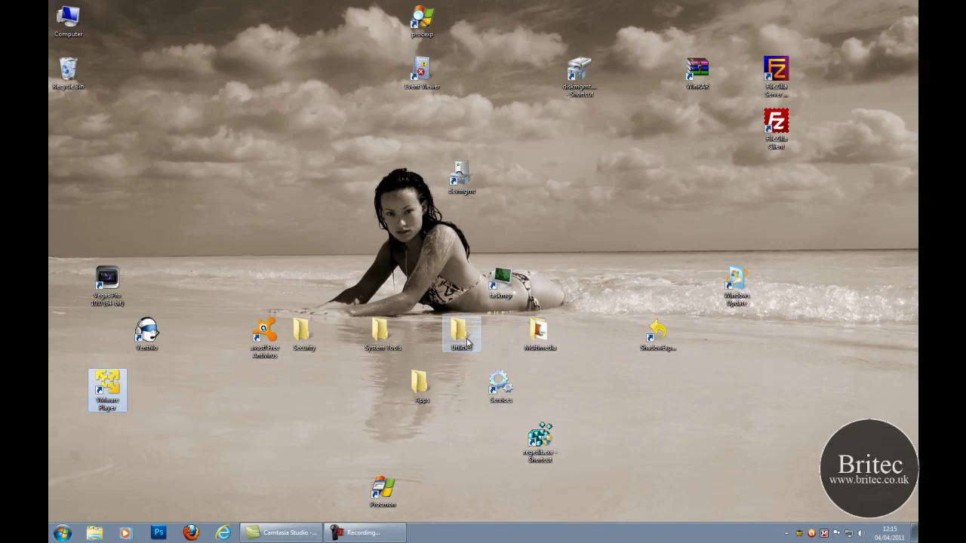
left_click_drag(546, 341, 460, 340)
left_click_drag(265, 333, 301, 334)
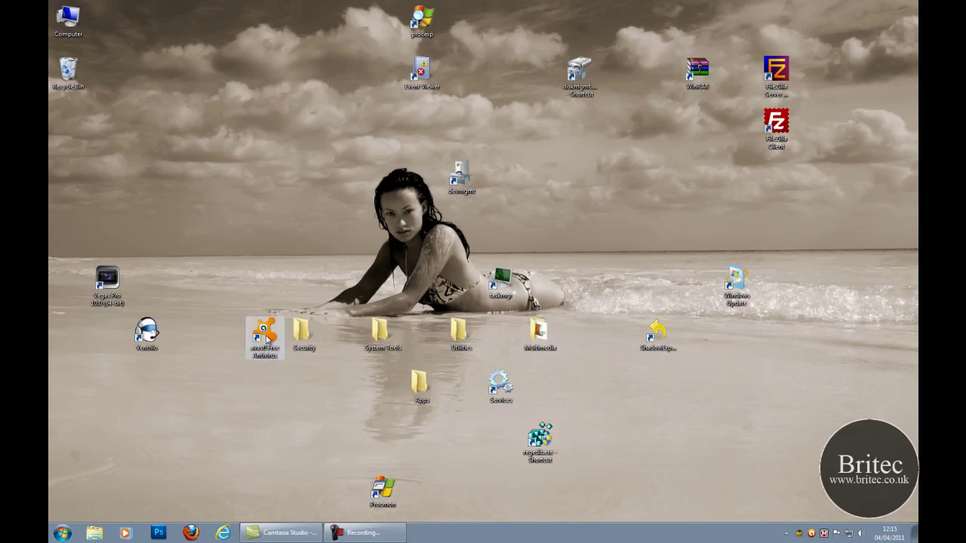
left_click_drag(146, 332, 543, 341)
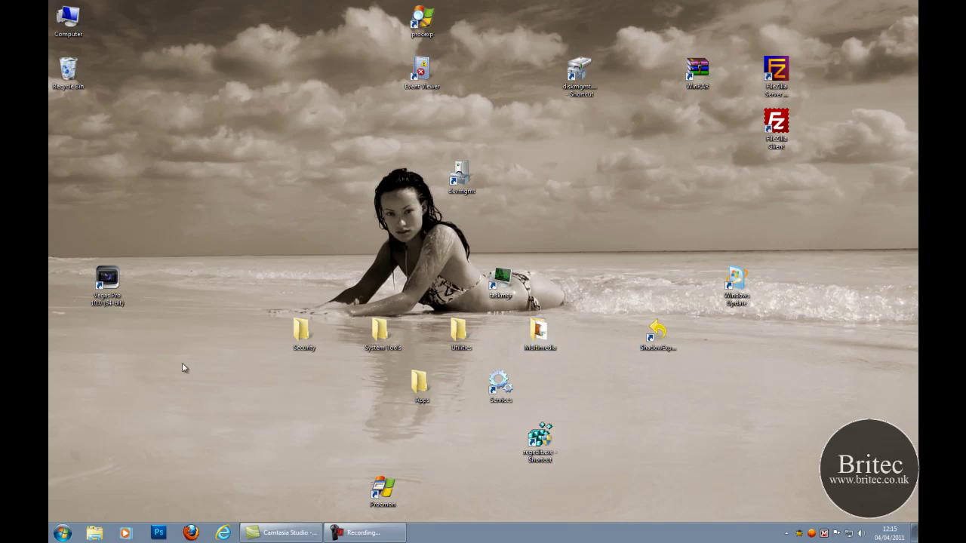
left_click_drag(107, 281, 522, 339)
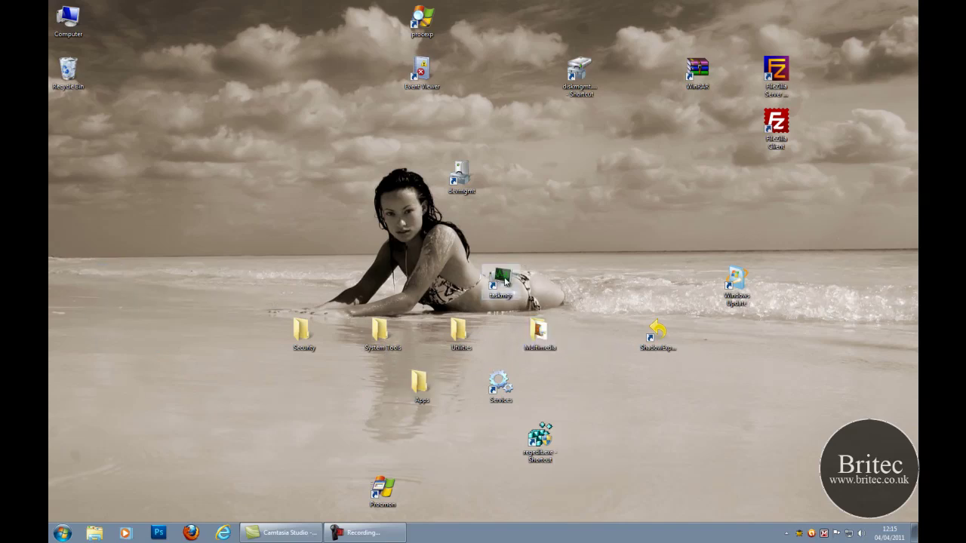
File taskmgr, diskmgmt, Event Viewer, procexp, Services, regedit and Procmon into System Tools
left_click_drag(502, 280, 380, 332)
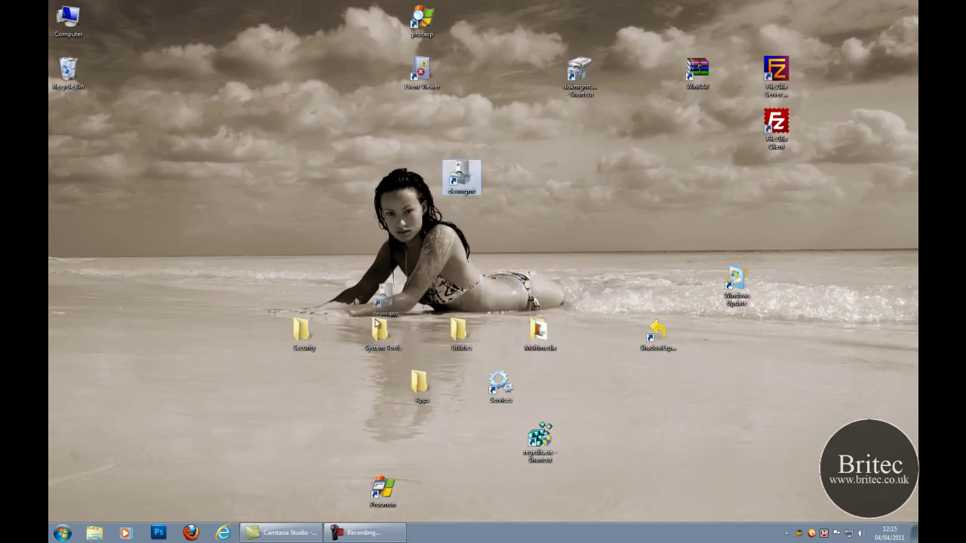
left_click_drag(458, 187, 380, 332)
mouse_move(421, 72)
left_mouse_down()
mouse_move(348, 303)
mouse_move(379, 332)
left_mouse_up()
left_click_drag(423, 19, 389, 332)
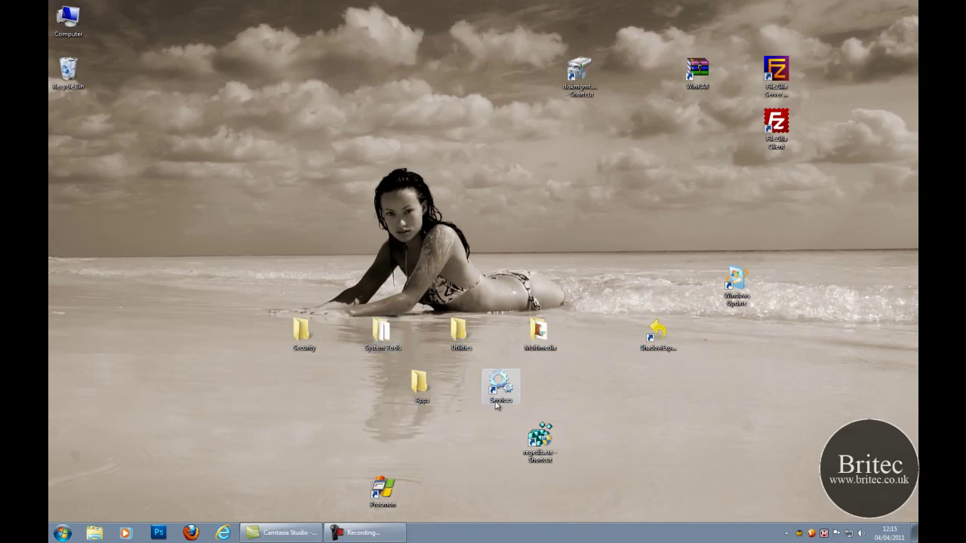
left_click_drag(498, 383, 384, 332)
left_click_drag(529, 421, 381, 332)
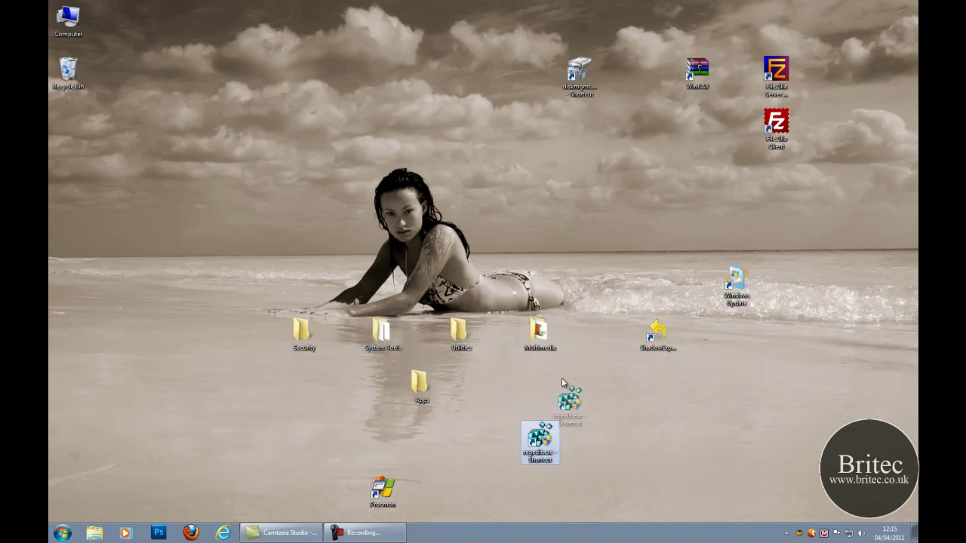
left_click_drag(390, 471, 381, 332)
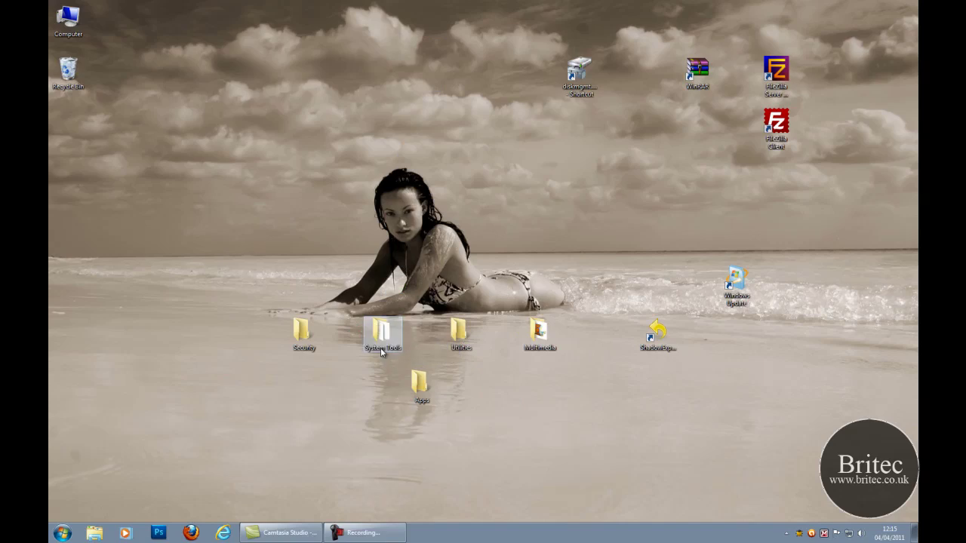
left_click_drag(579, 75, 381, 332)
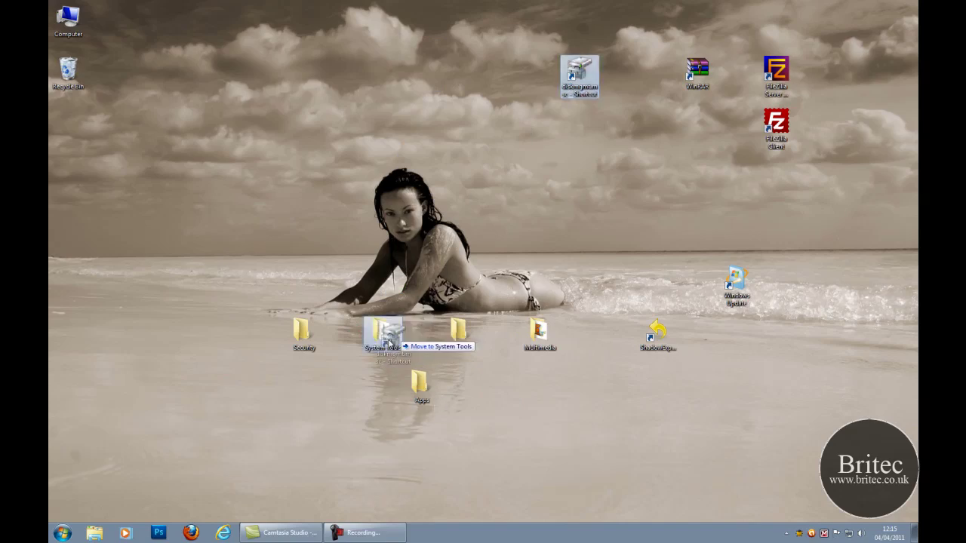
File WinRAR, FileZilla Server and FileZilla Client into Utilities
left_click_drag(697, 71, 432, 305)
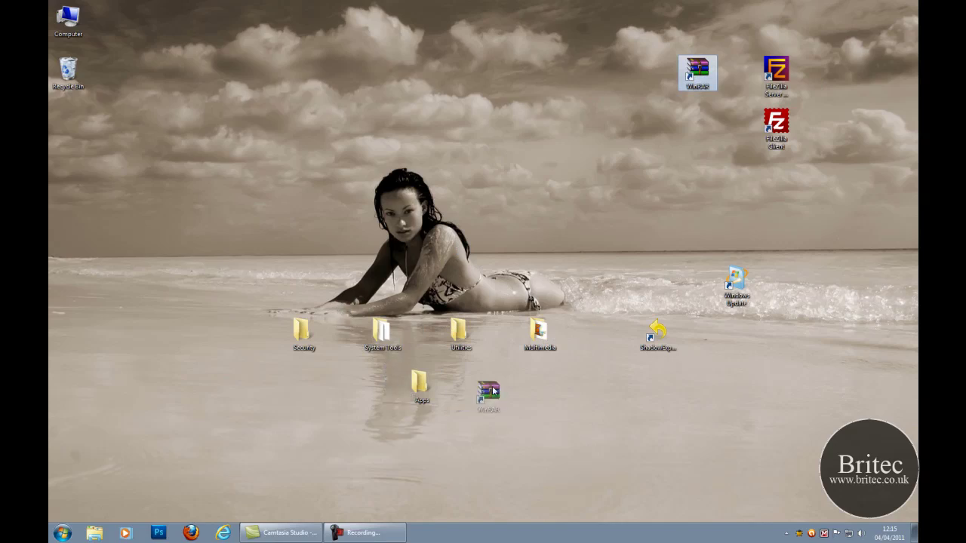
left_click_drag(432, 305, 458, 330)
left_click_drag(789, 98, 462, 332)
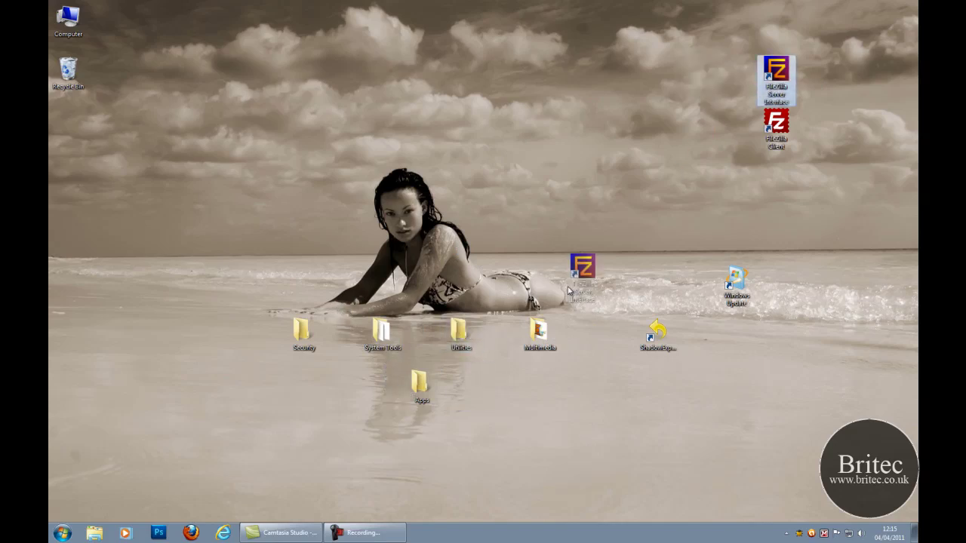
left_click_drag(775, 125, 460, 332)
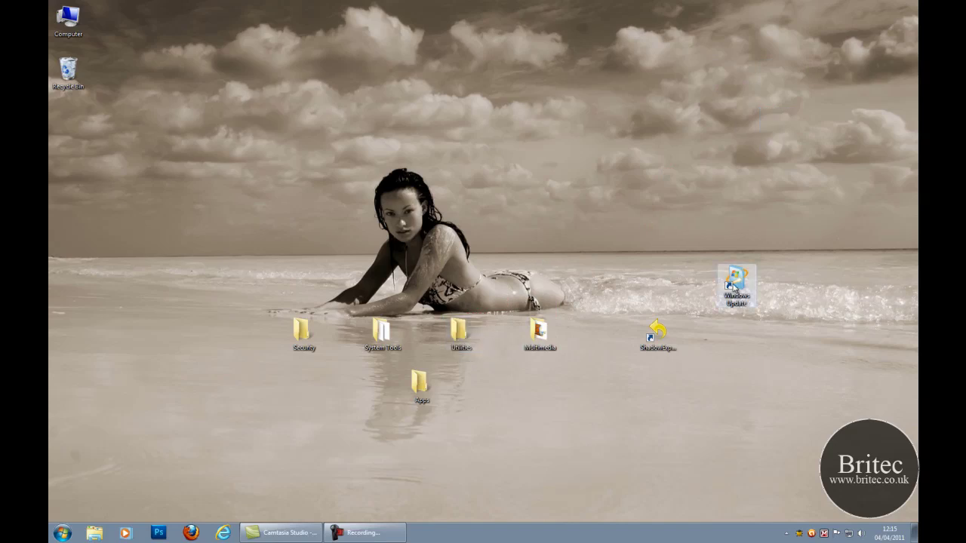
Move the Windows Update and ShadowExplorer shortcuts into System Tools
mouse_move(736, 283)
left_mouse_down()
mouse_move(266, 276)
mouse_move(236, 348)
mouse_move(259, 363)
left_mouse_up()
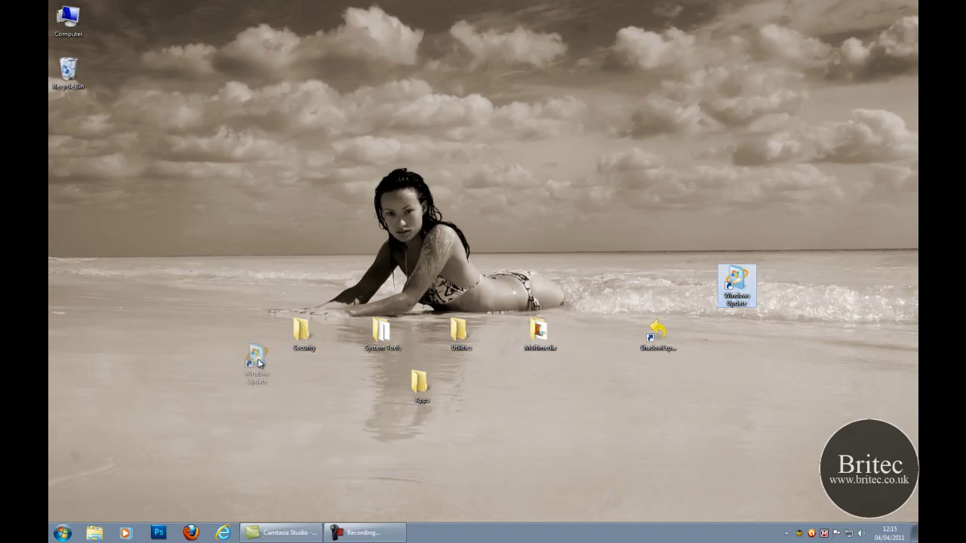
left_click_drag(259, 364, 376, 355)
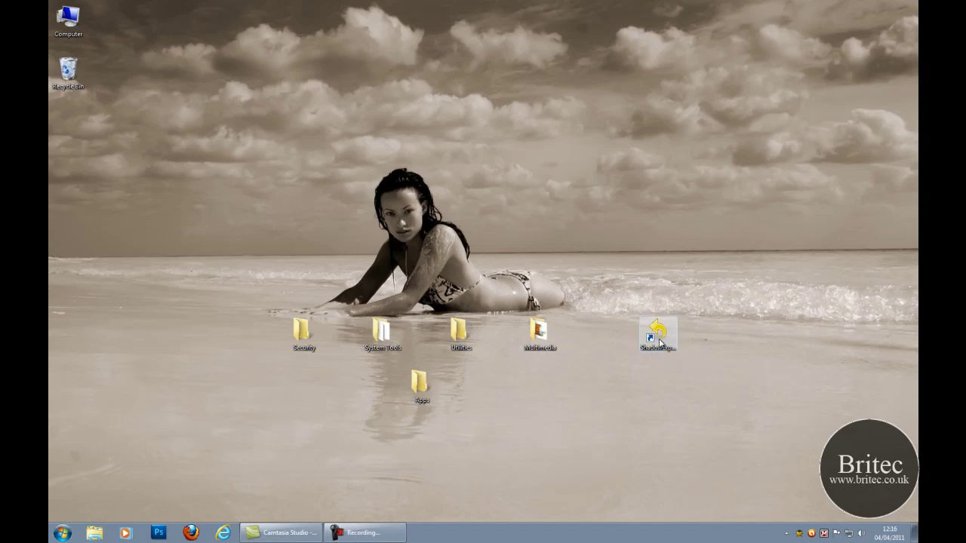
left_click_drag(657, 332, 387, 341)
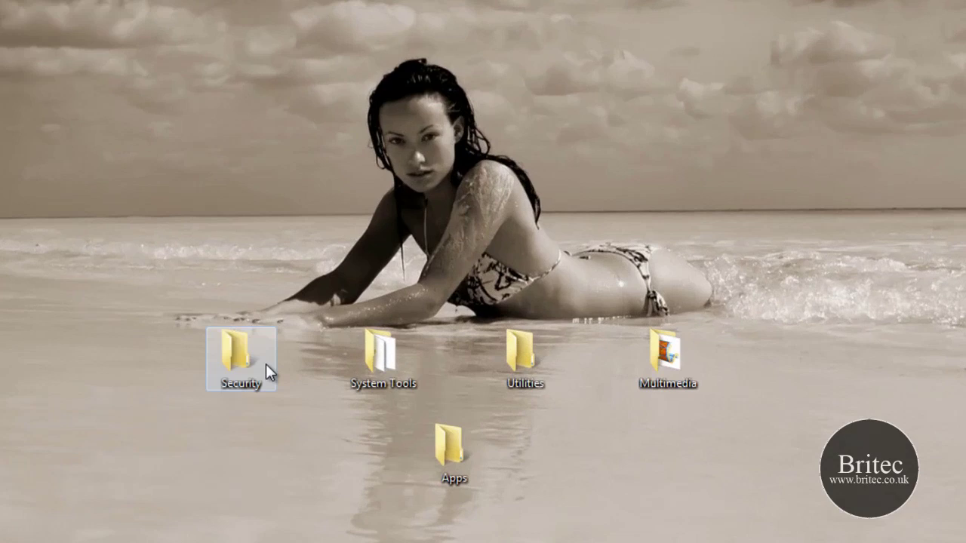
Open Multimedia, then select all four category folders with Ctrl+A
double_click(677, 372)
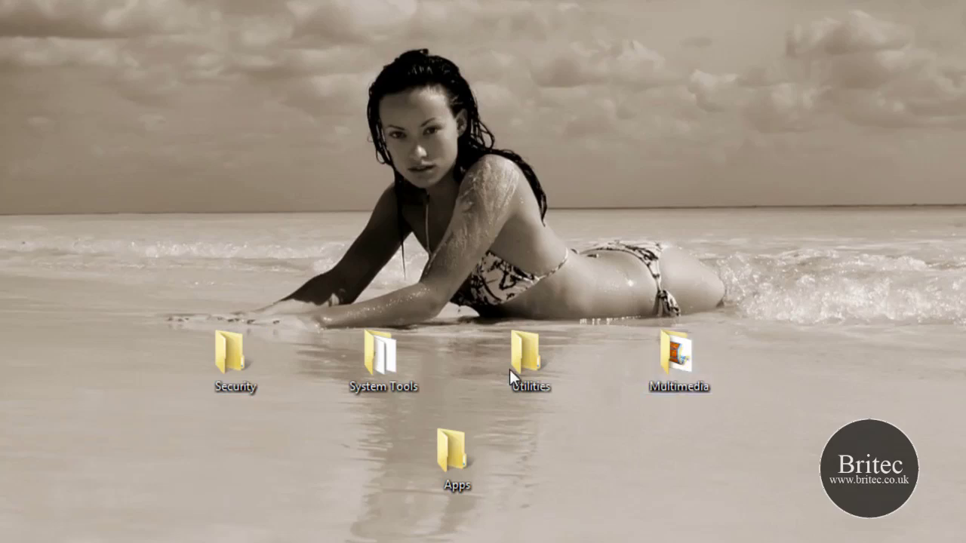
key("ctrl+a")
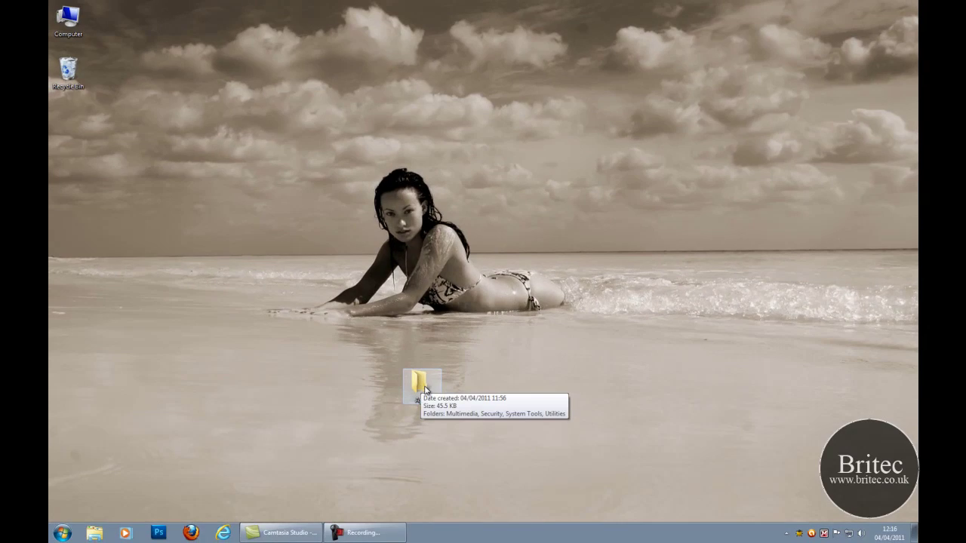
Place Apps at the desktop's top-left and add it to the taskbar as a new Apps toolbar
left_click_drag(421, 390, 81, 130)
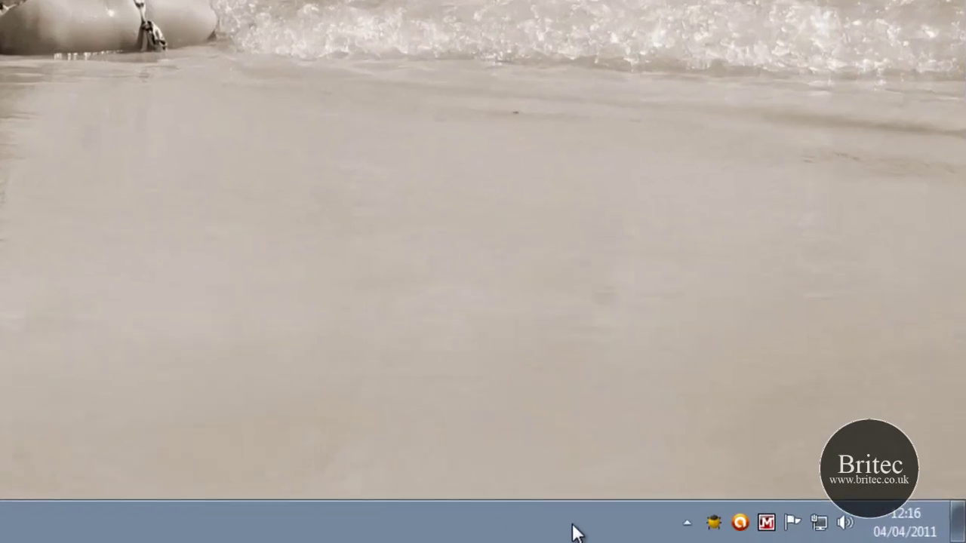
right_click(573, 530)
mouse_move(635, 313)
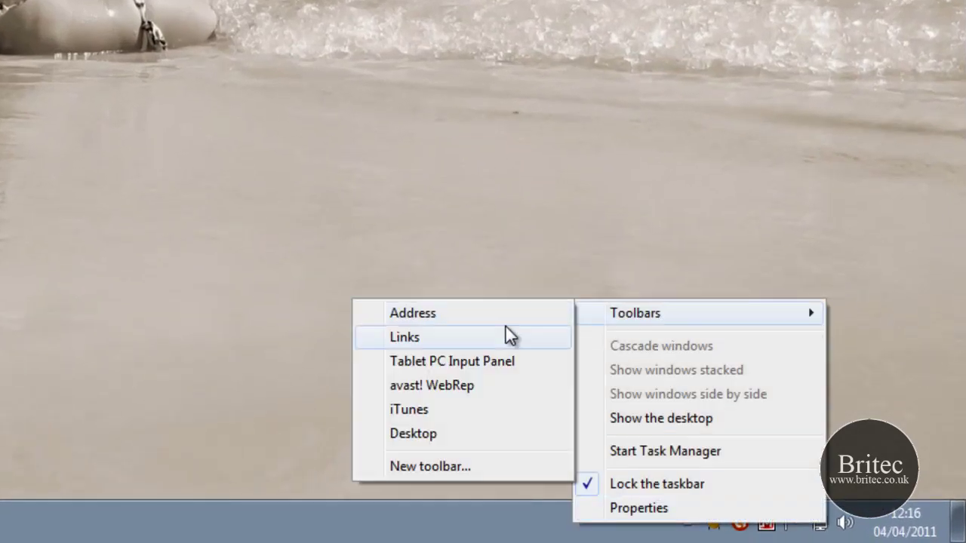
left_click(477, 459)
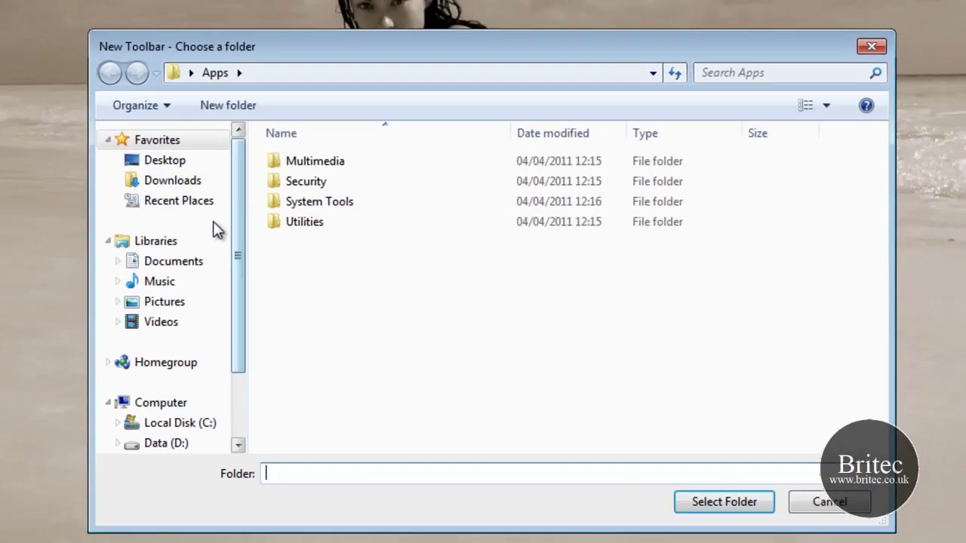
left_click(179, 175)
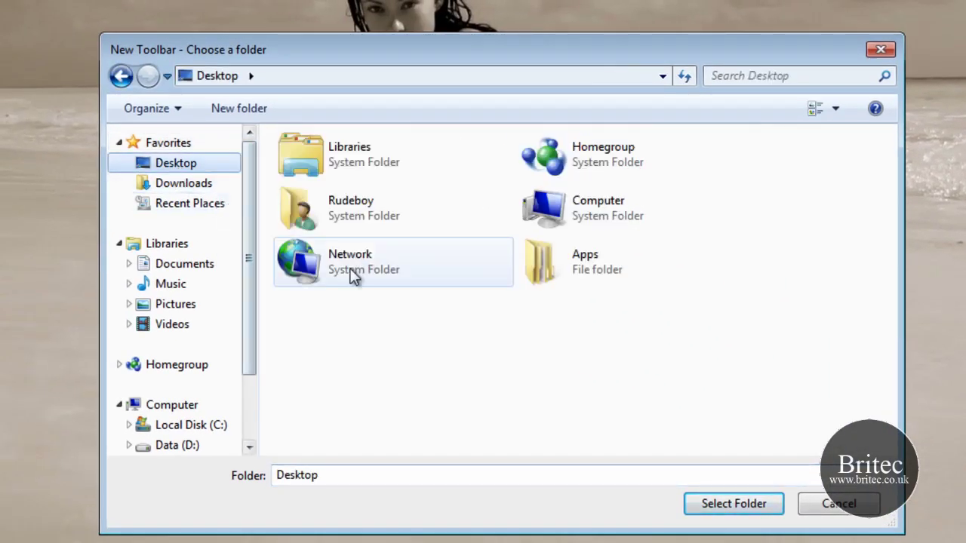
left_click(589, 264)
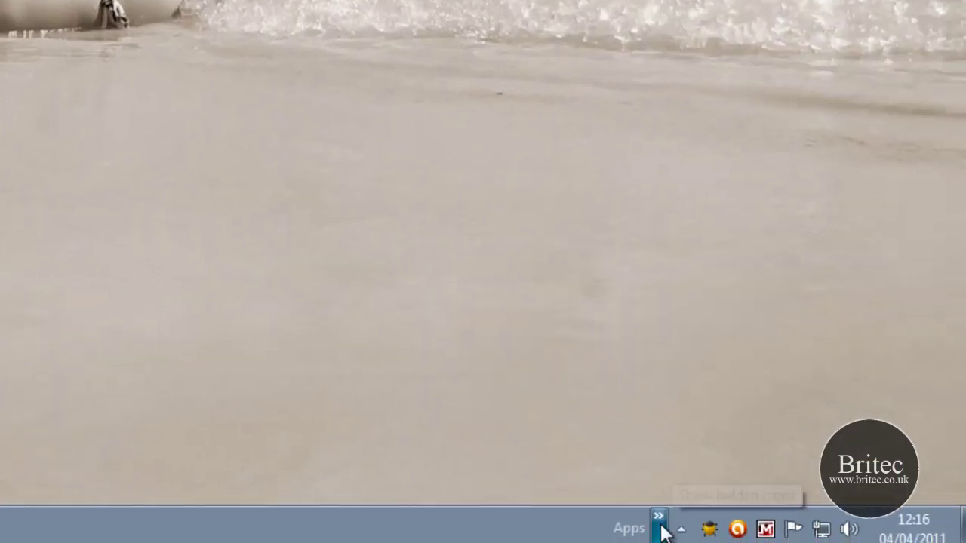
Launch Procmon from System Tools in the Apps taskbar toolbar's menu
left_click(661, 527)
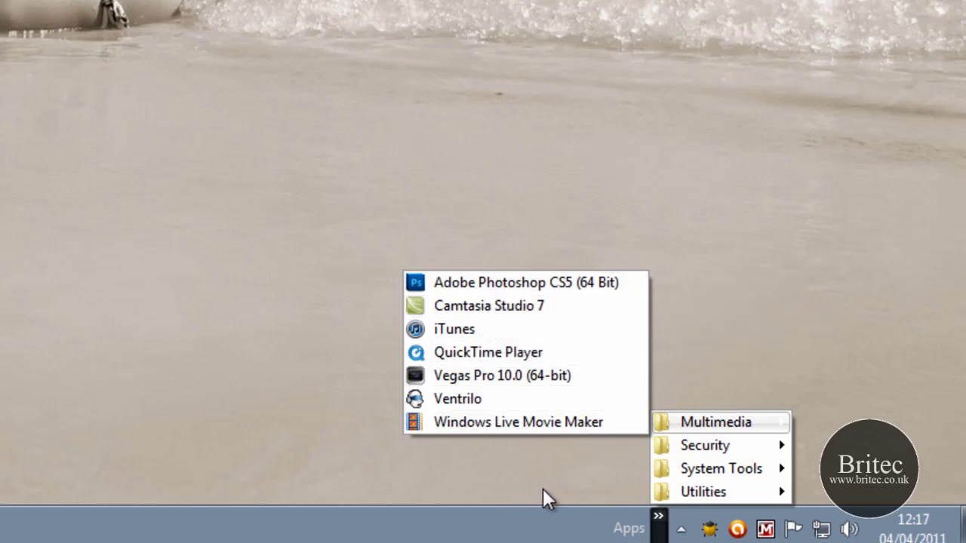
mouse_move(703, 492)
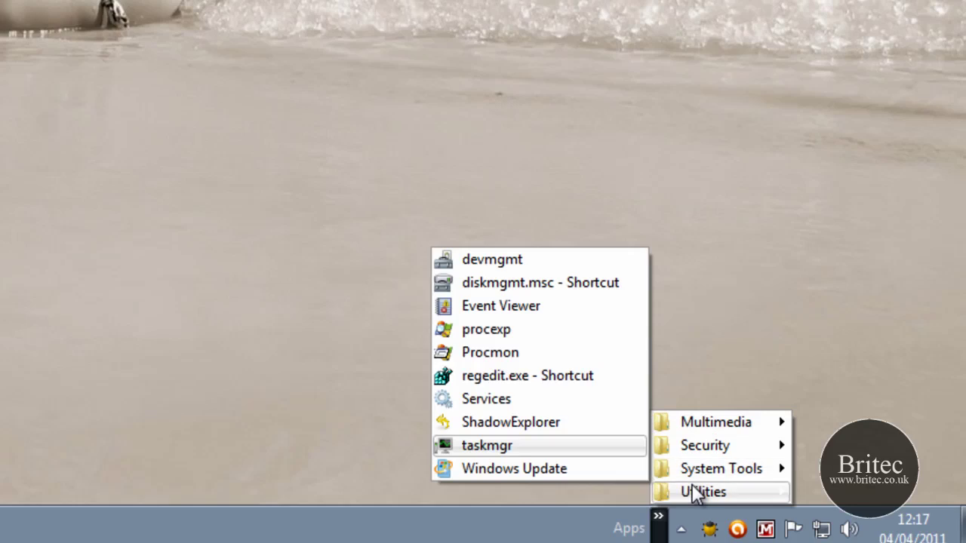
left_click(490, 356)
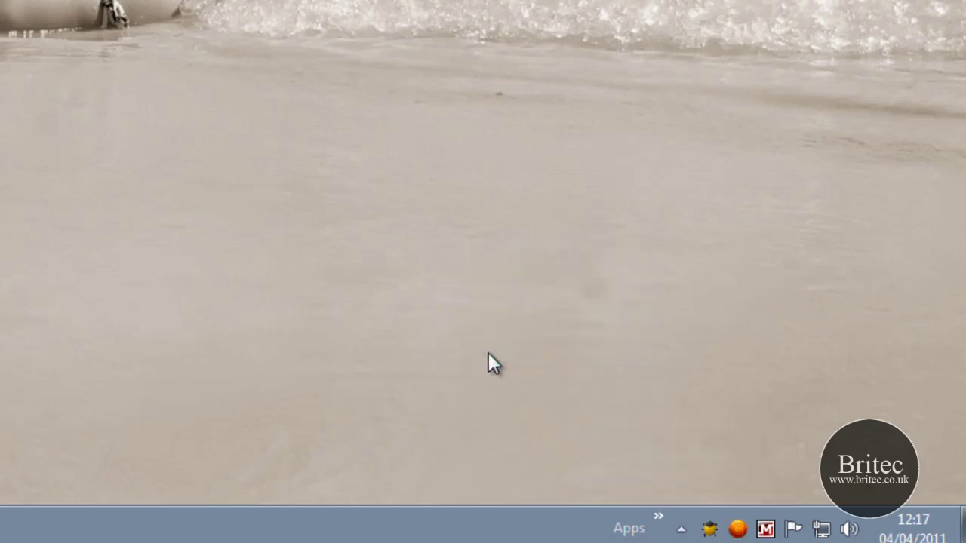